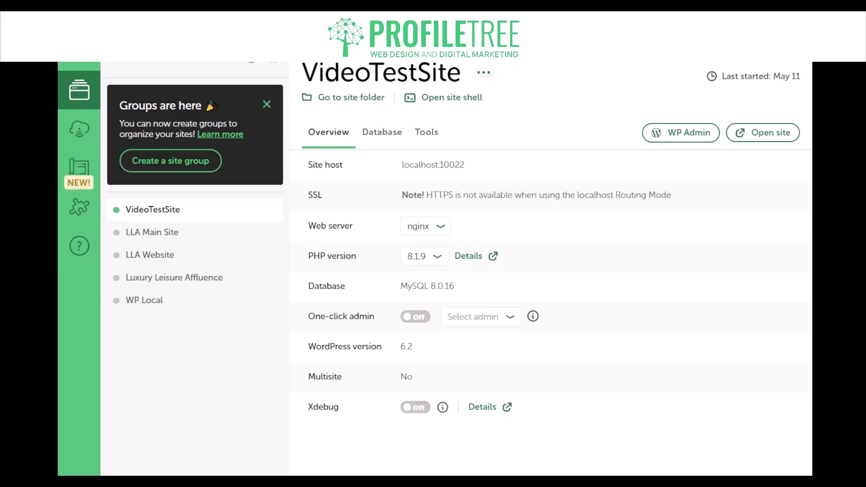
Check the database connection details of VideoTestSite and return to the site overview.
left_click(381, 132)
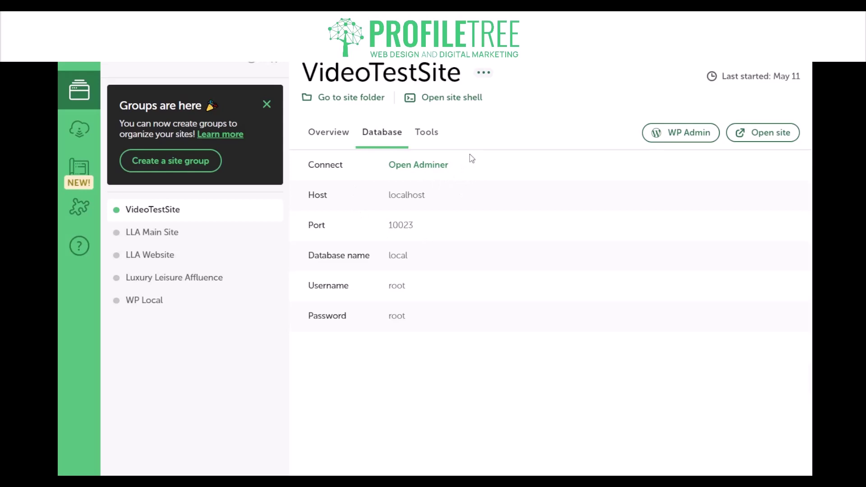
left_click(329, 134)
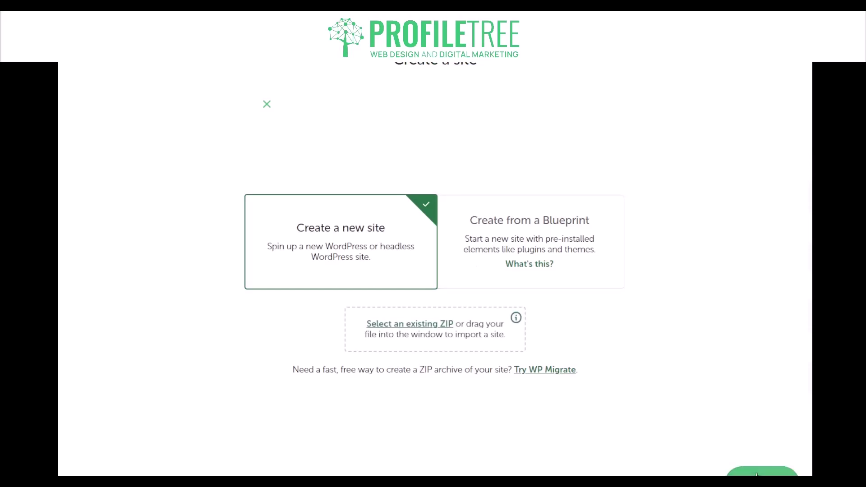
Start creating a new site named Tutorial and continue through the site setup.
left_click(760, 473)
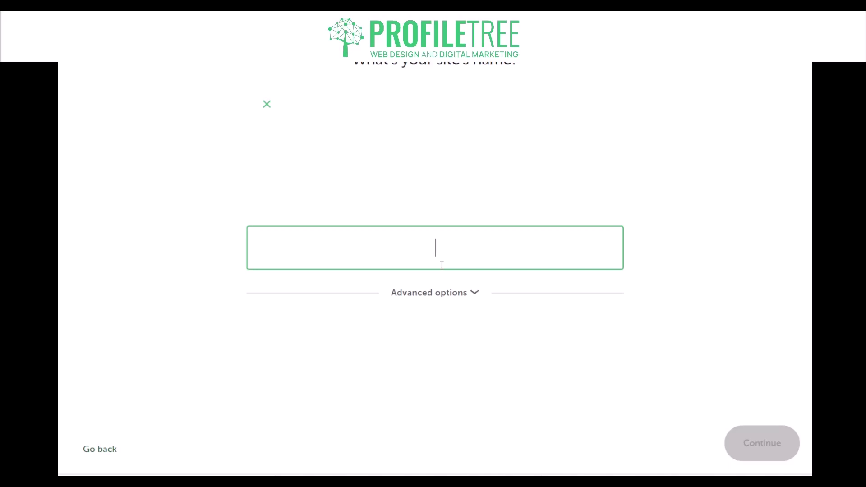
type("Tutorial")
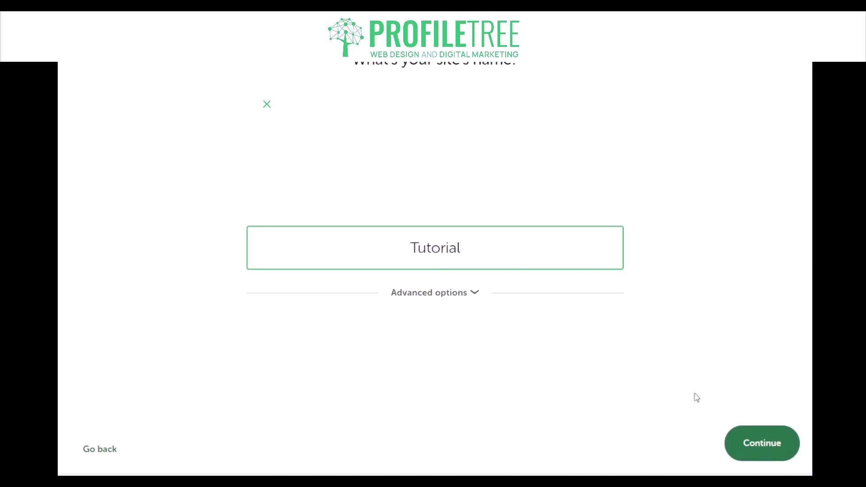
left_click(754, 453)
left_click(766, 444)
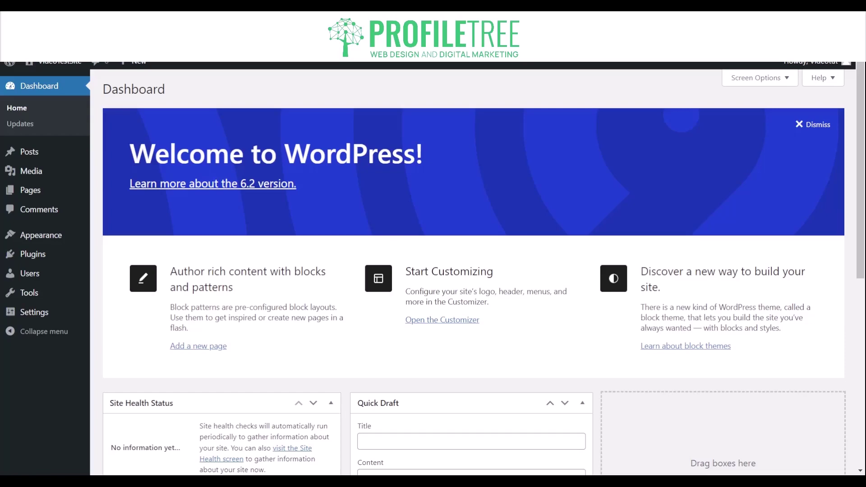
Look at the existing administrator's profile from the list of all users and return to the list.
mouse_move(30, 274)
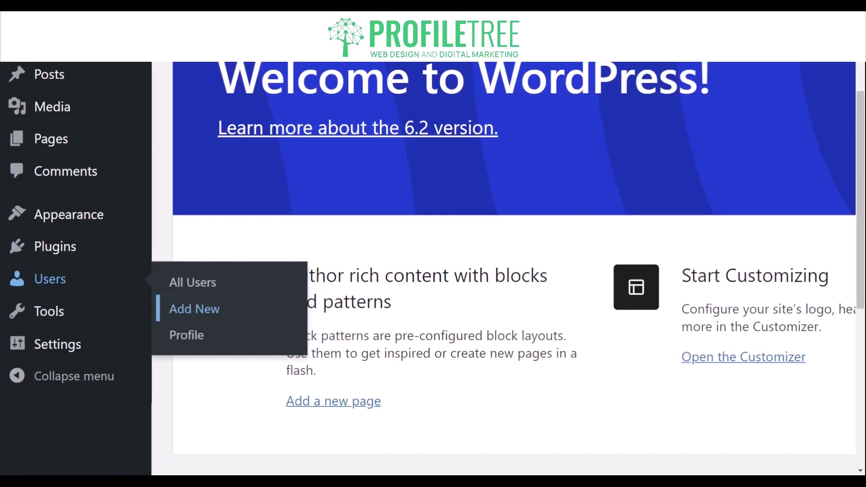
left_click(186, 287)
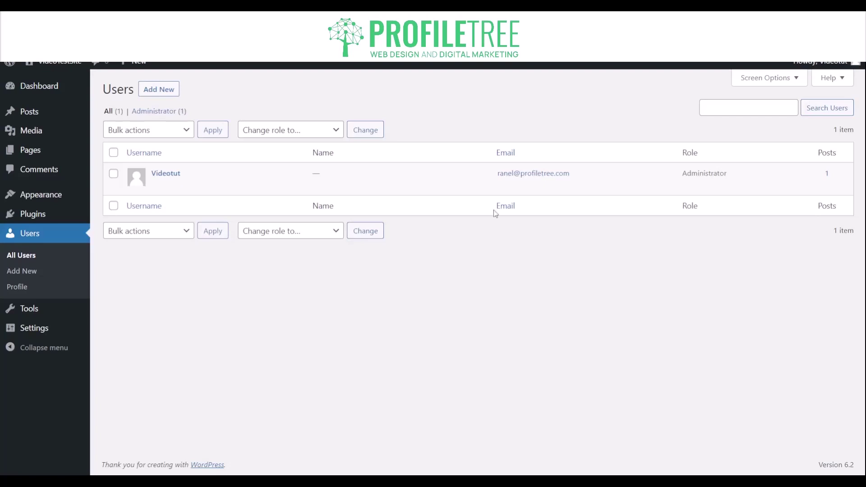
mouse_move(171, 178)
left_click(158, 186)
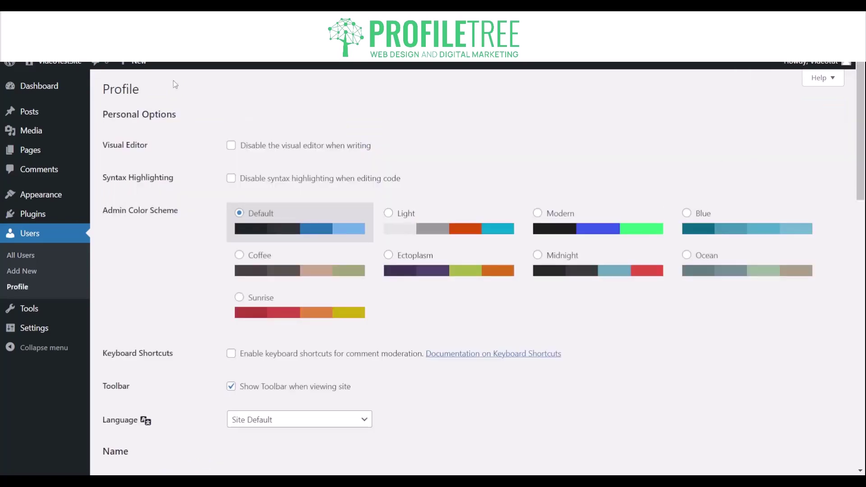
left_click(9, 27)
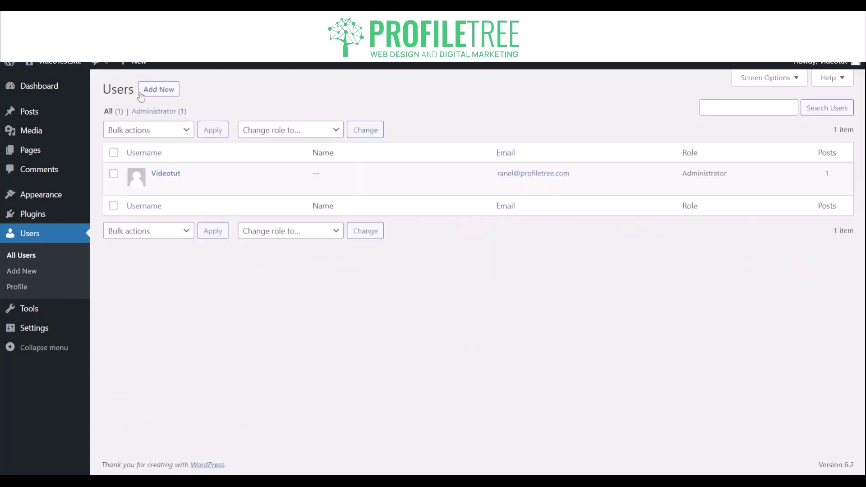
Open the form for adding a new user and set the new user's role to Administrator.
left_click(165, 96)
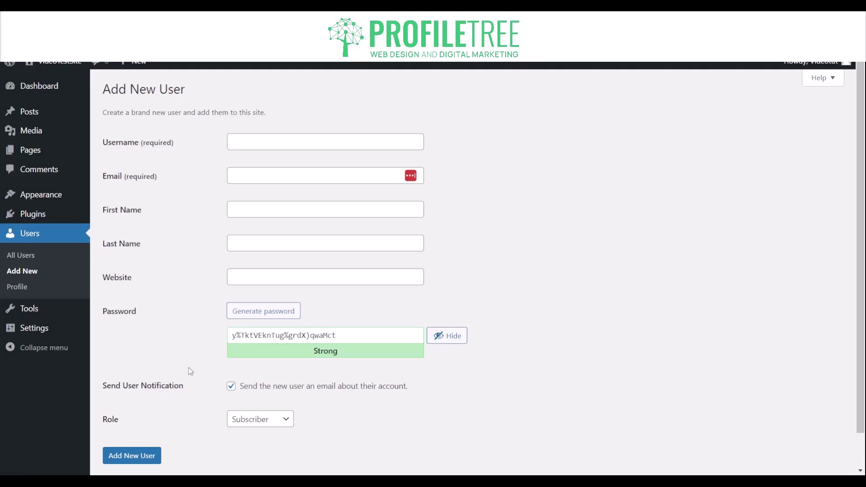
scroll(174, 377, "down", 1)
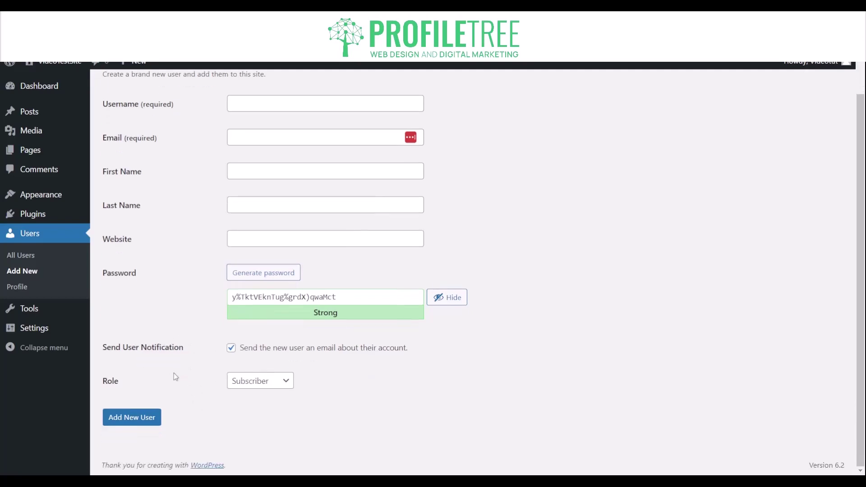
left_click(252, 382)
left_click(256, 443)
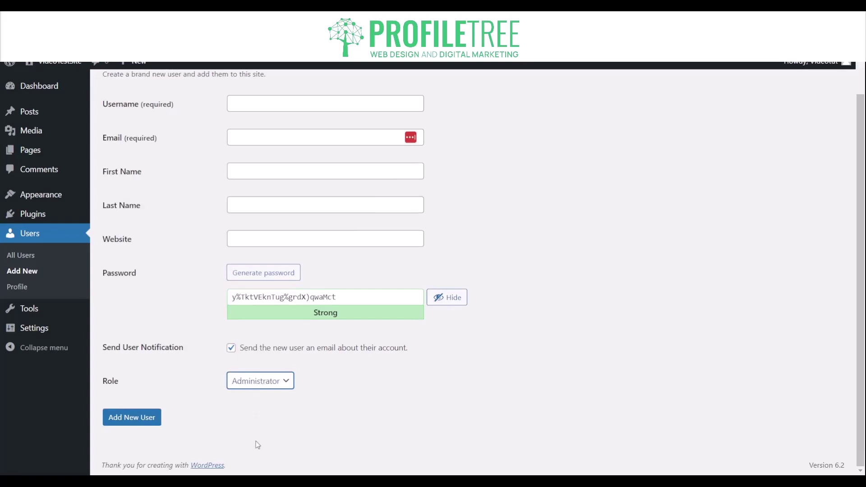
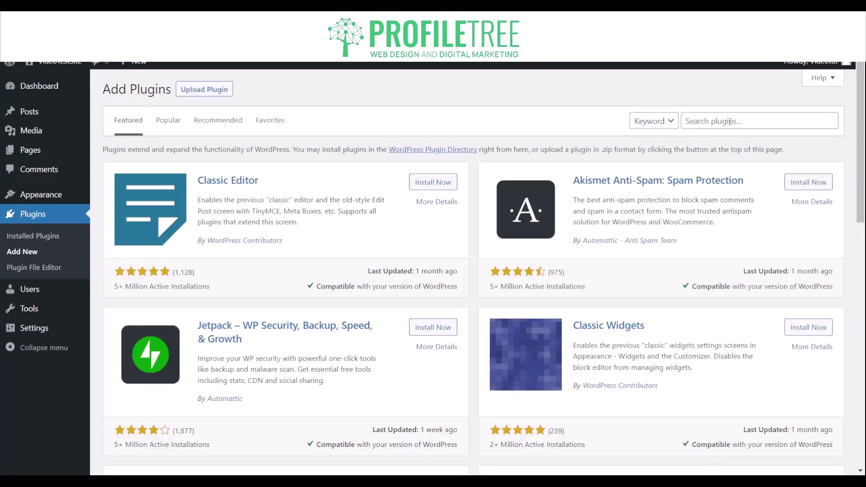
Search the plugins available for installation with the keyword Security.
left_click(729, 122)
type("Se")
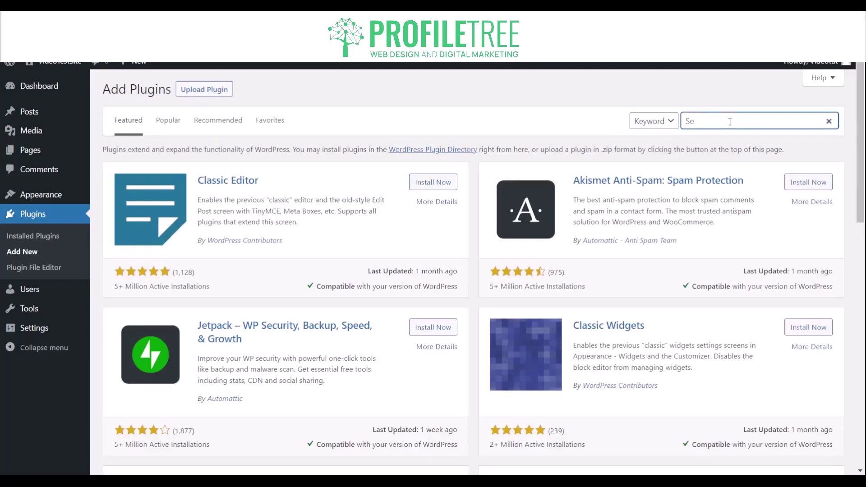
type("curity")
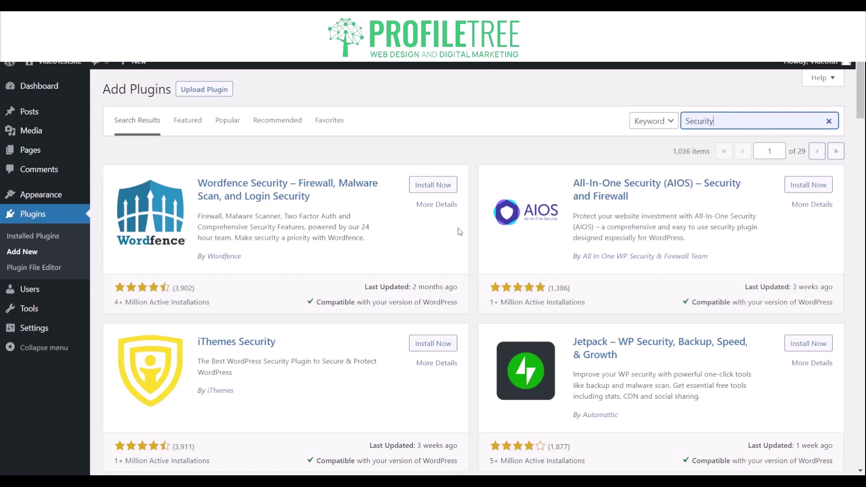
Read the iThemes Security plugin's description, including its two-factor authentication and password requirements features, and close the details.
scroll(470, 233, "down", 2)
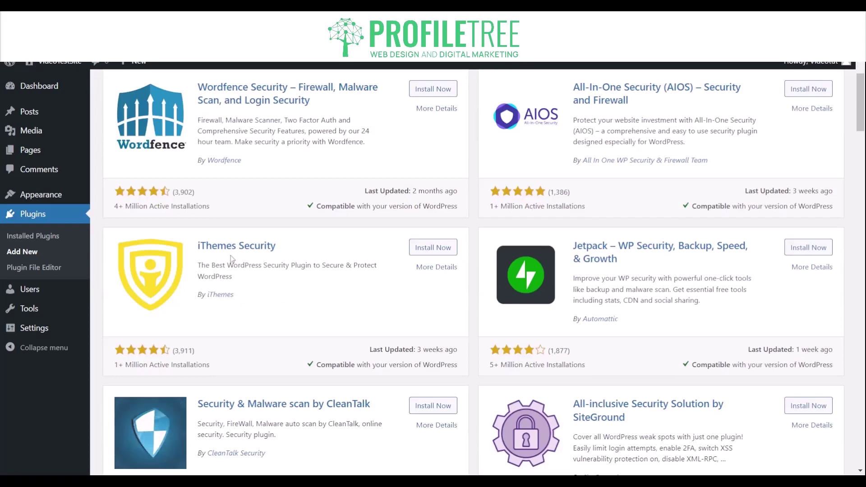
left_click(147, 280)
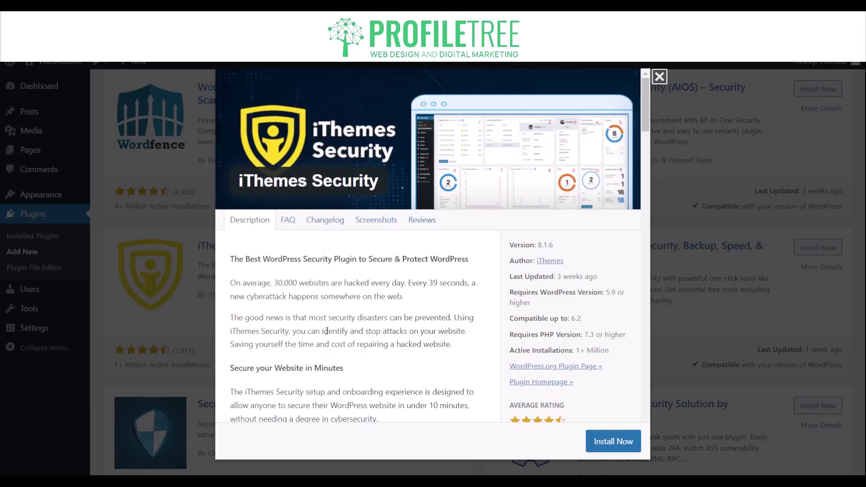
scroll(343, 253, "down", 2)
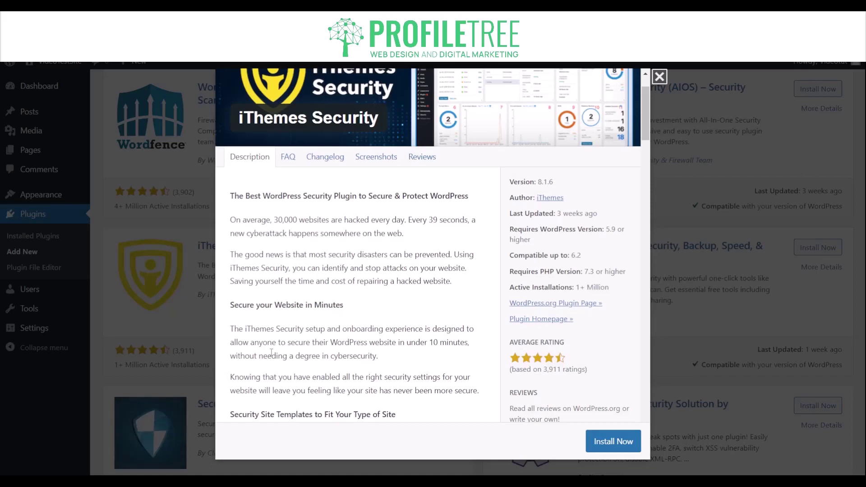
scroll(271, 353, "down", 8)
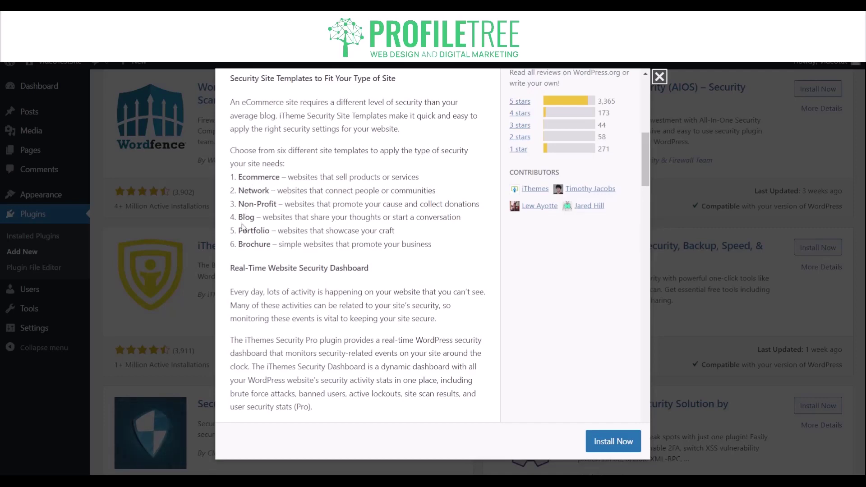
scroll(268, 316, "down", 12)
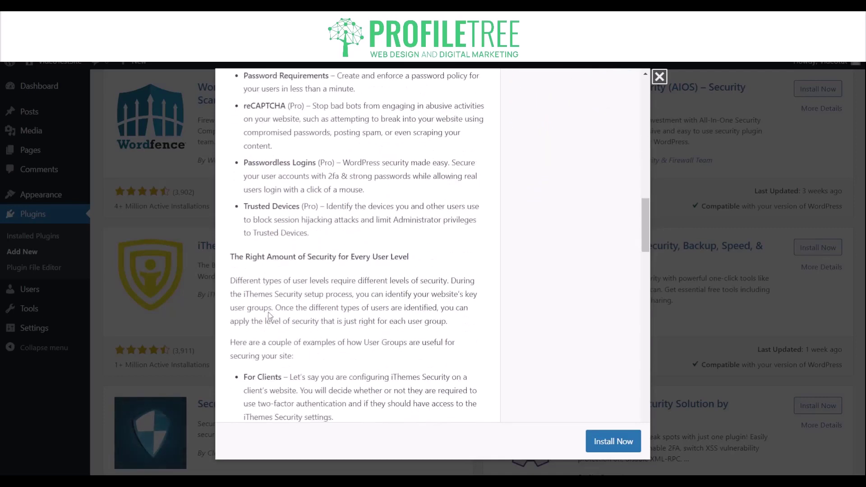
scroll(269, 312, "up", 4)
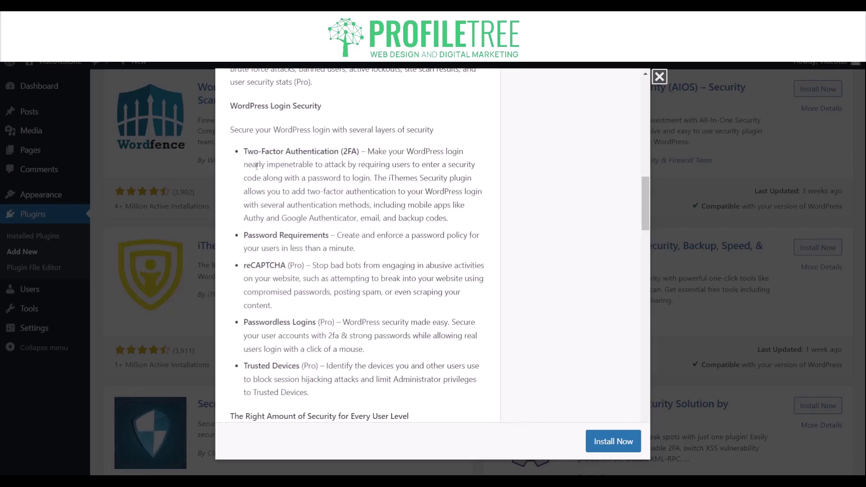
left_click_drag(246, 152, 379, 151)
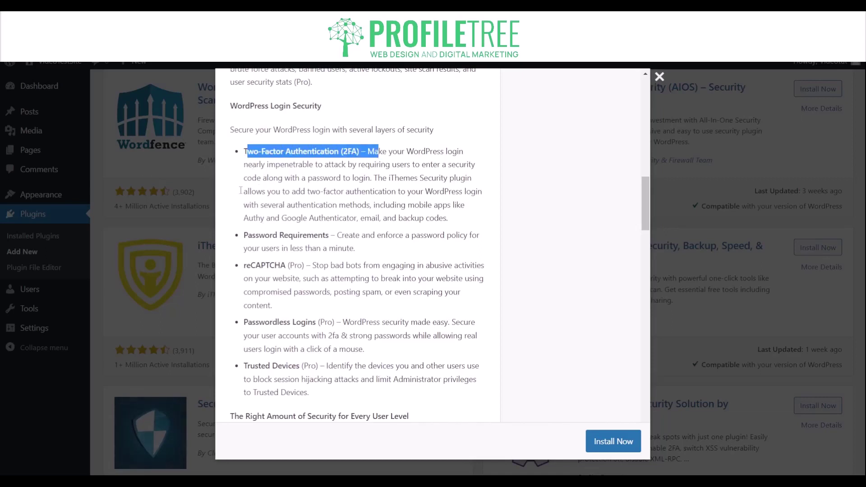
left_click(230, 205)
left_click_drag(243, 236, 331, 236)
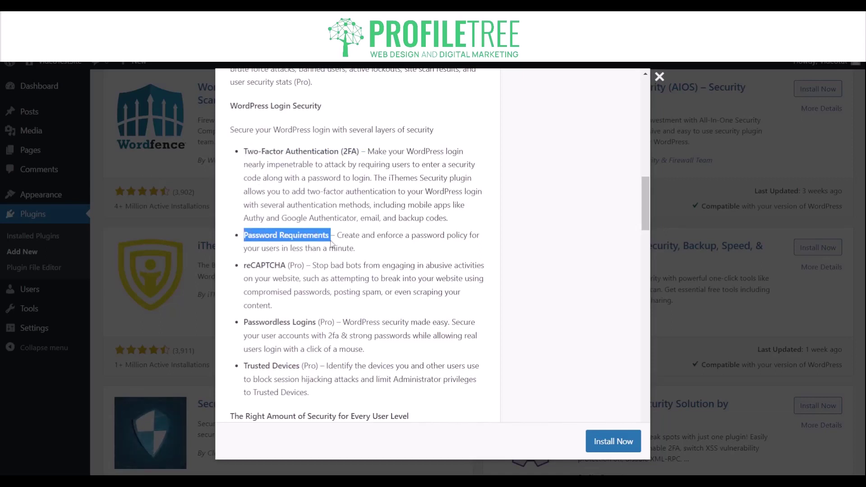
left_click(256, 274)
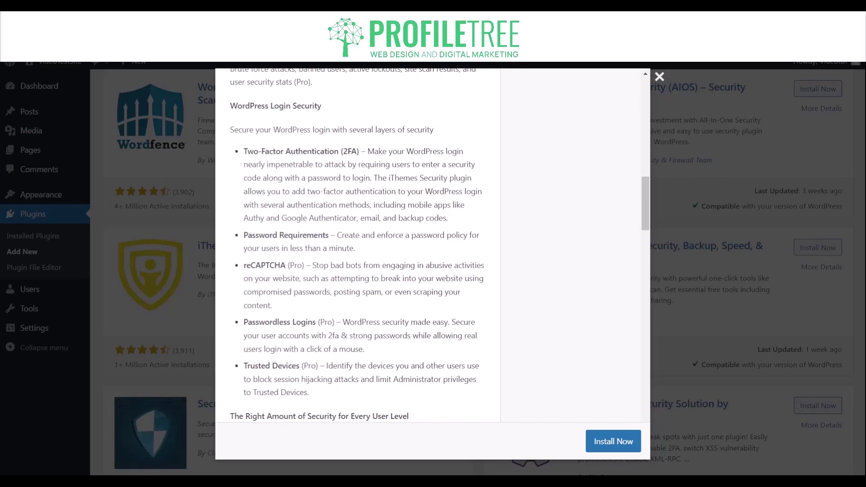
left_click(661, 77)
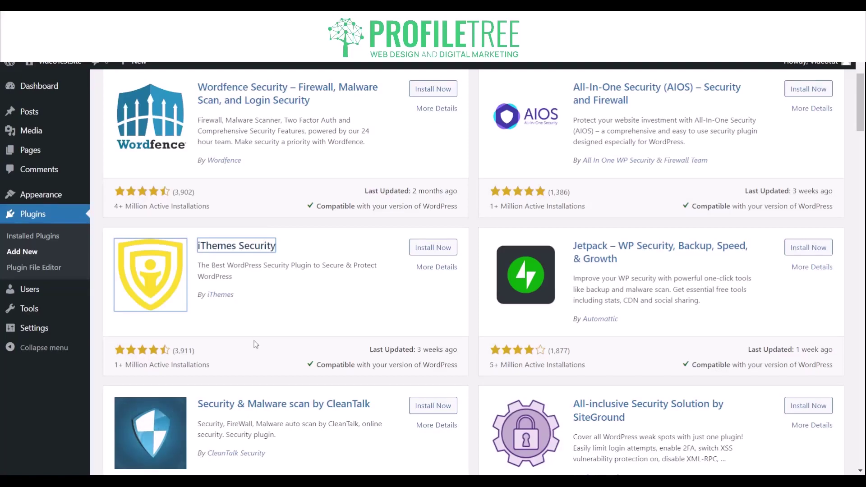
Look through the other security plugins in the search results, comparing their descriptions and ratings.
scroll(254, 344, "down", 5)
scroll(255, 344, "up", 3)
scroll(254, 342, "down", 1)
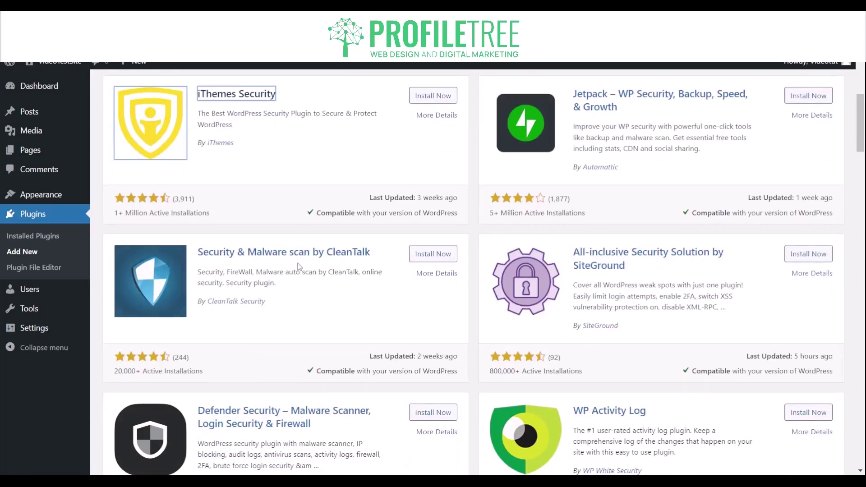
scroll(298, 266, "down", 2)
scroll(301, 264, "up", 2)
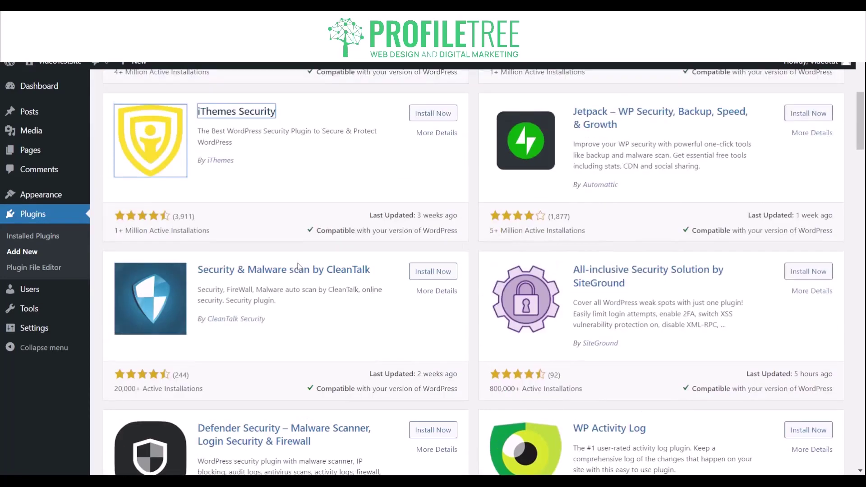
scroll(298, 267, "down", 3)
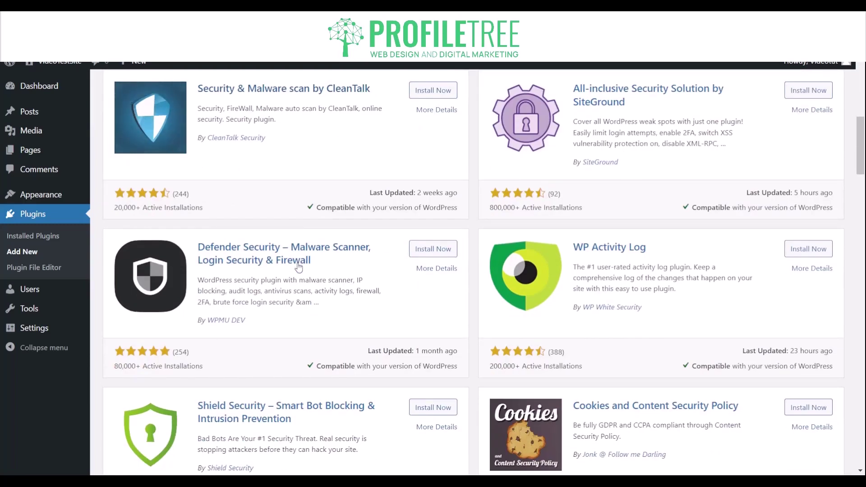
scroll(297, 267, "up", 8)
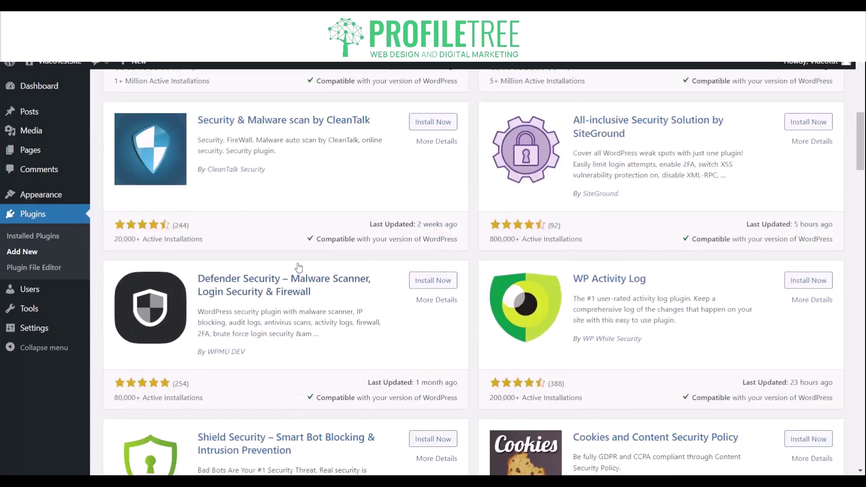
scroll(298, 267, "down", 4)
scroll(296, 266, "up", 2)
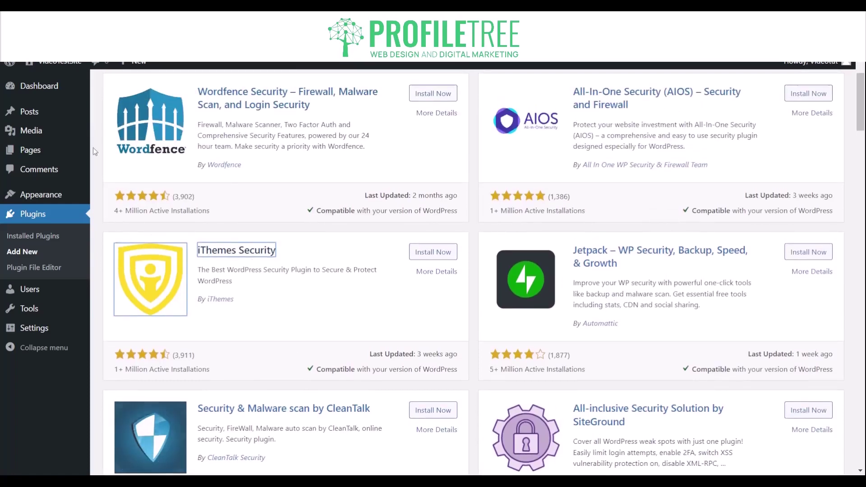
scroll(194, 224, "down", 4)
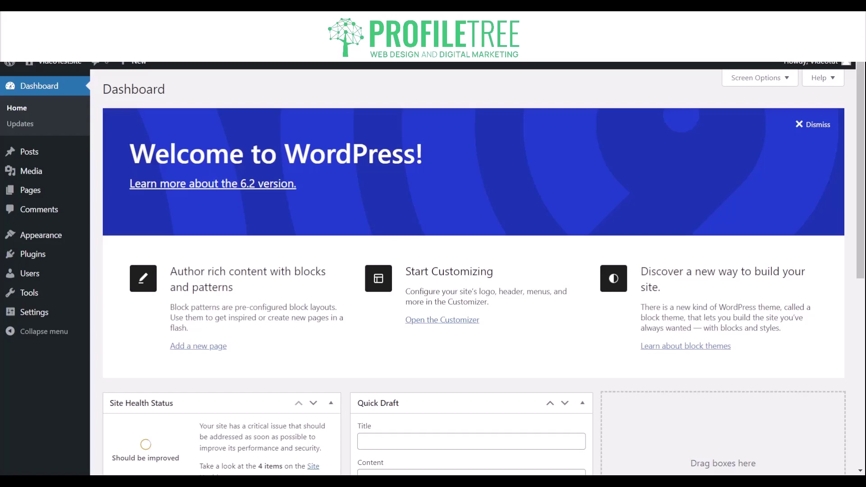
Go to adding a new plugin and search for limit login.
left_click(35, 261)
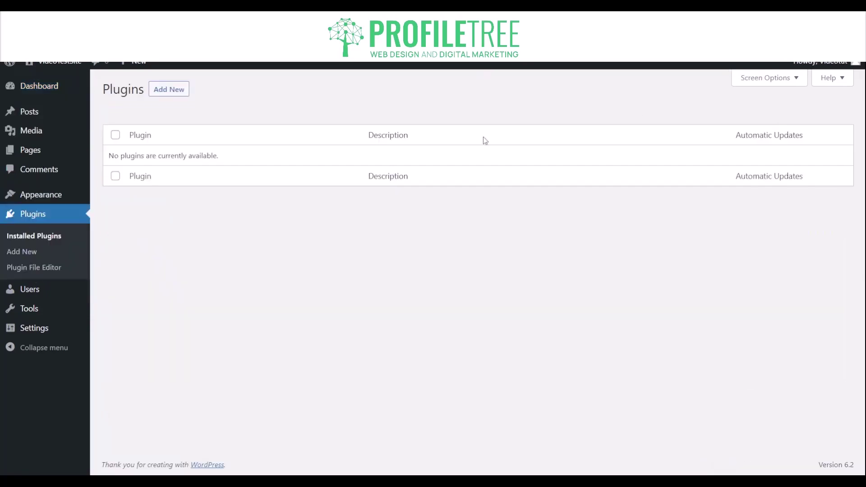
left_click(168, 90)
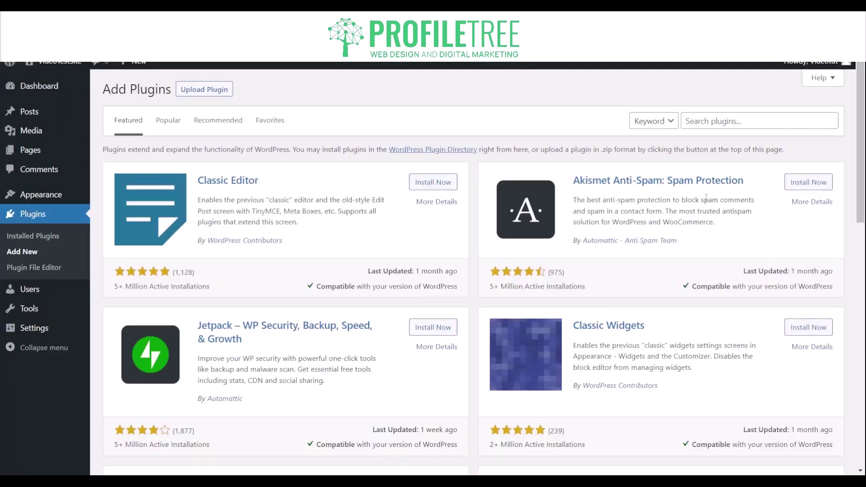
left_click(719, 122)
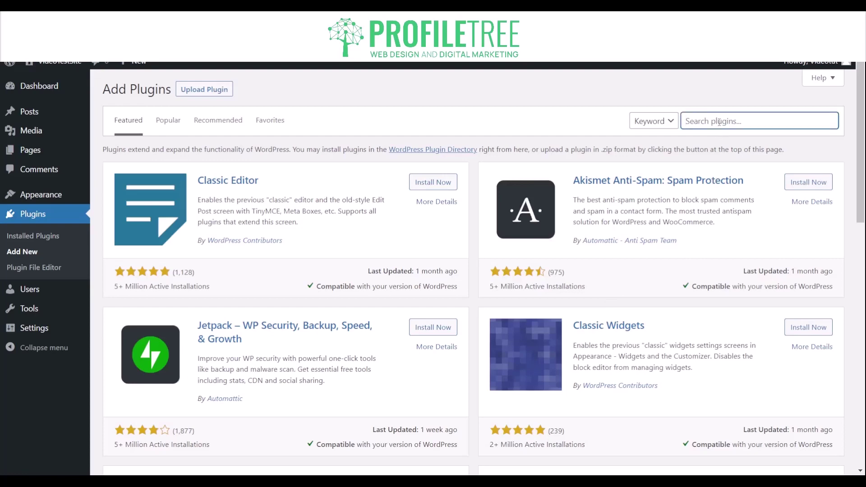
type("limit login")
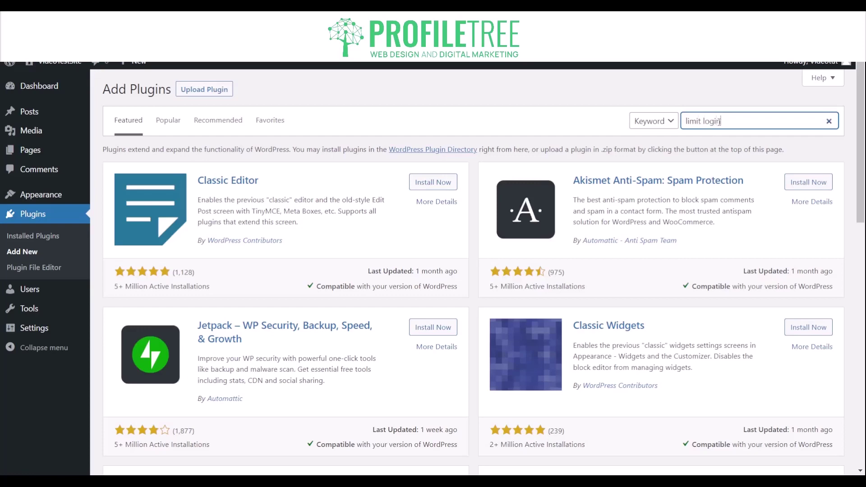